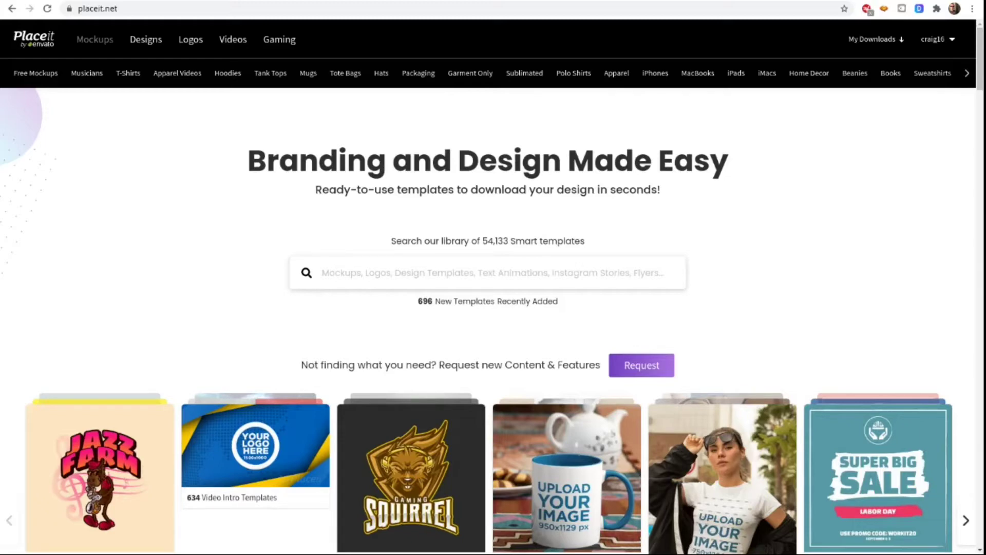
- Open the video intro templates and look through the available designs and the filter tags
mouse_move(238, 45)
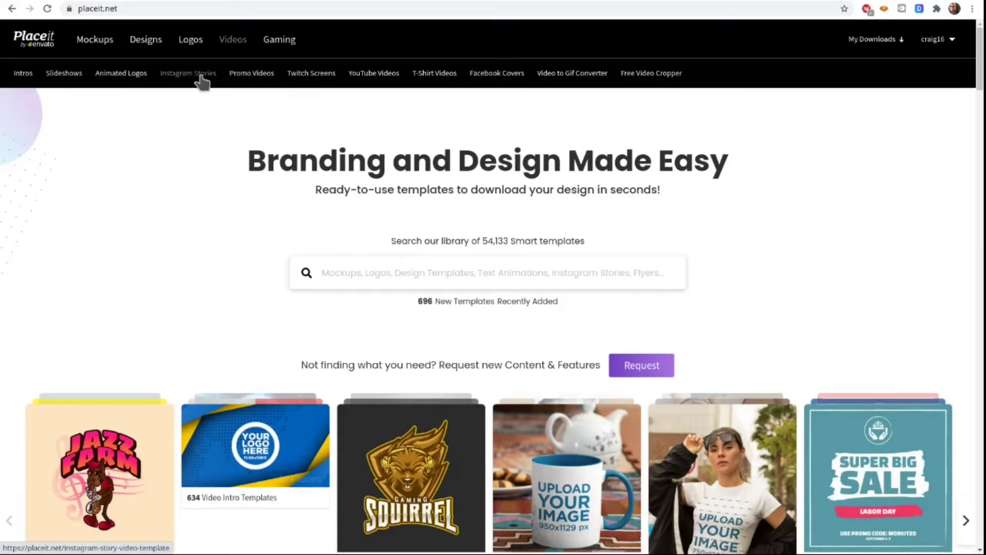
click(23, 73)
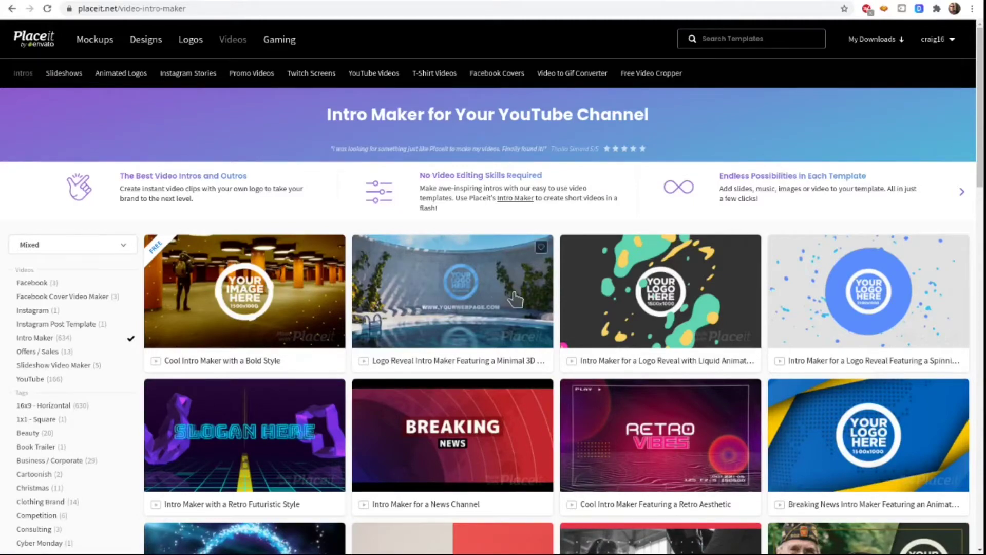
scroll(513, 298, down, 12)
scroll(513, 296, down, 3)
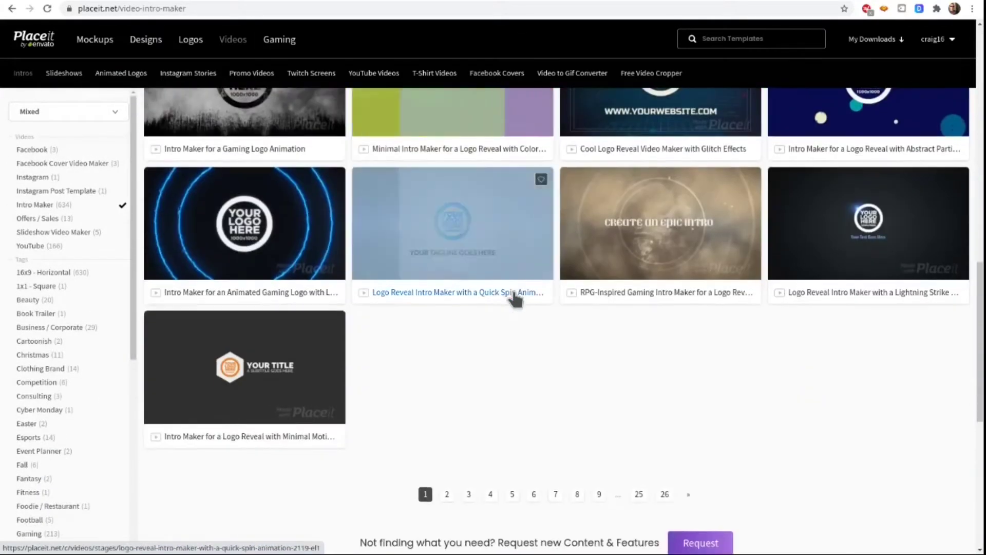
scroll(513, 296, up, 11)
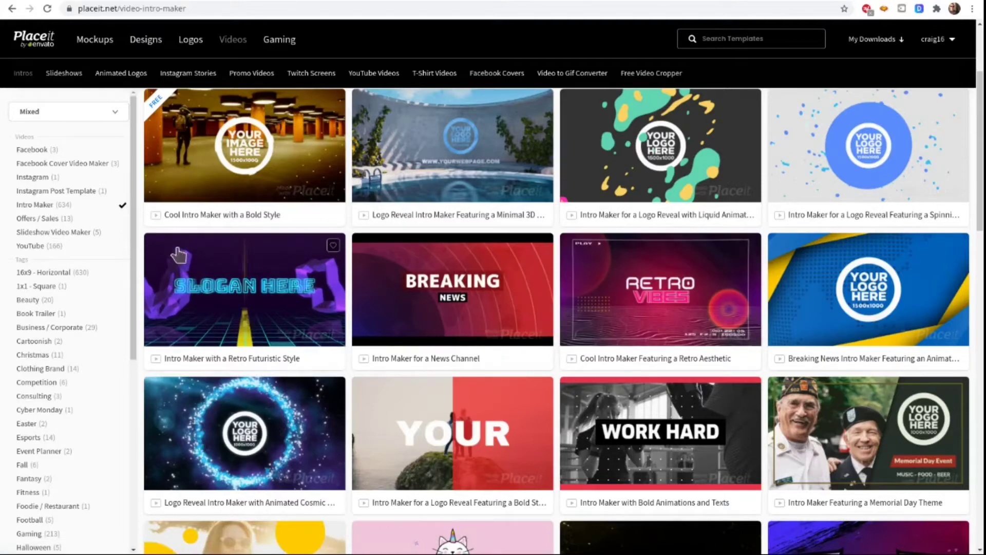
scroll(91, 275, down, 2)
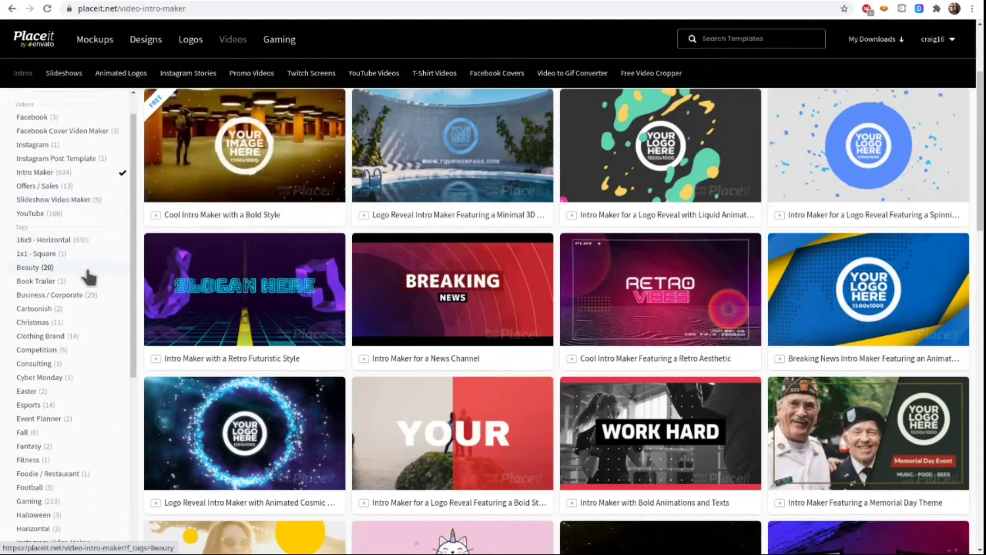
scroll(90, 276, down, 4)
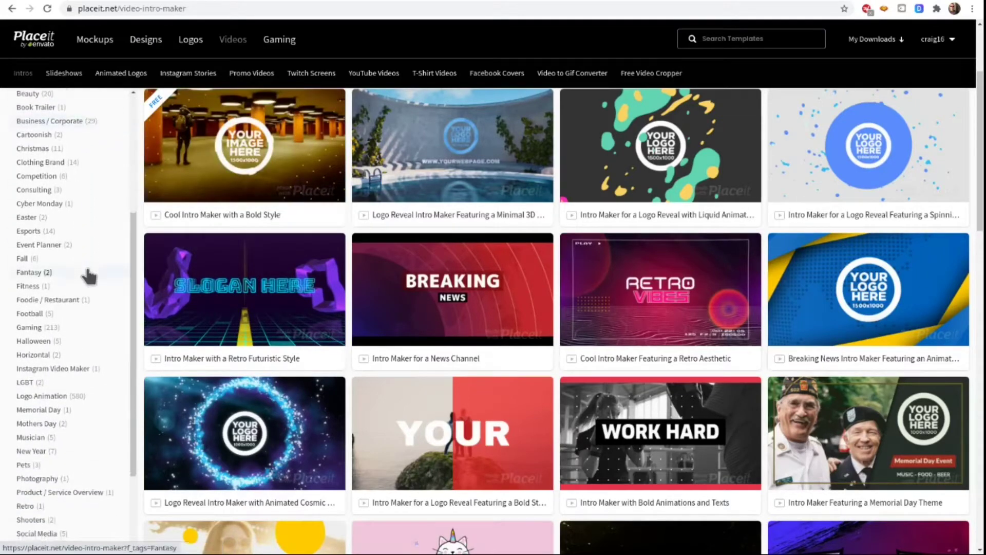
scroll(89, 276, down, 2)
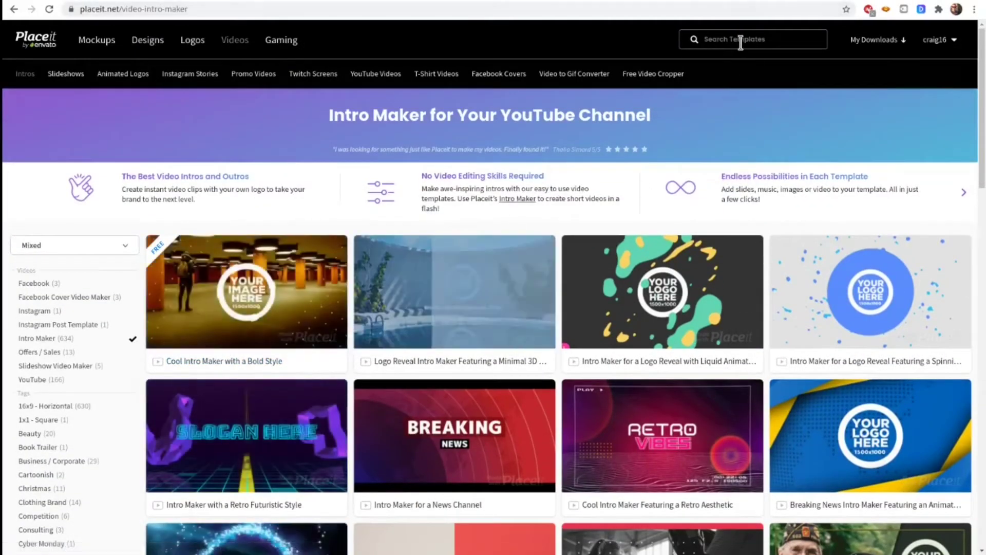
- Search the intro templates for "spring break" and open the Spring Break Promo template featuring glitch effects
click(741, 41)
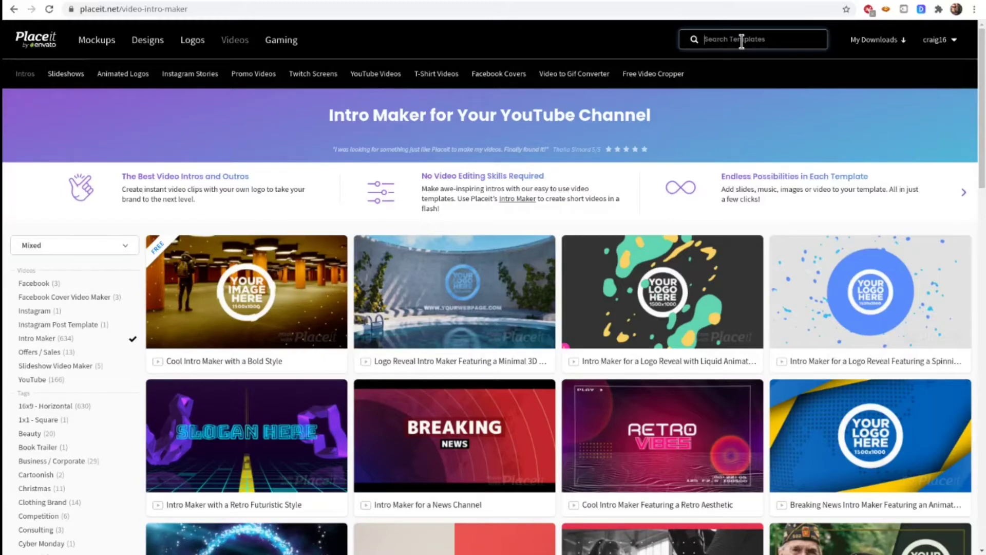
text(spring break)
key(Return)
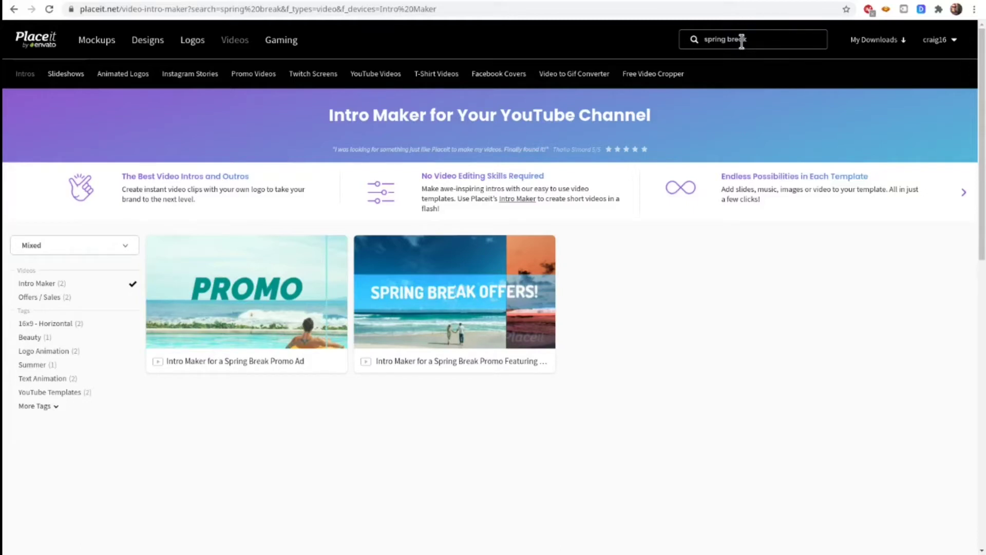
mouse_move(532, 354)
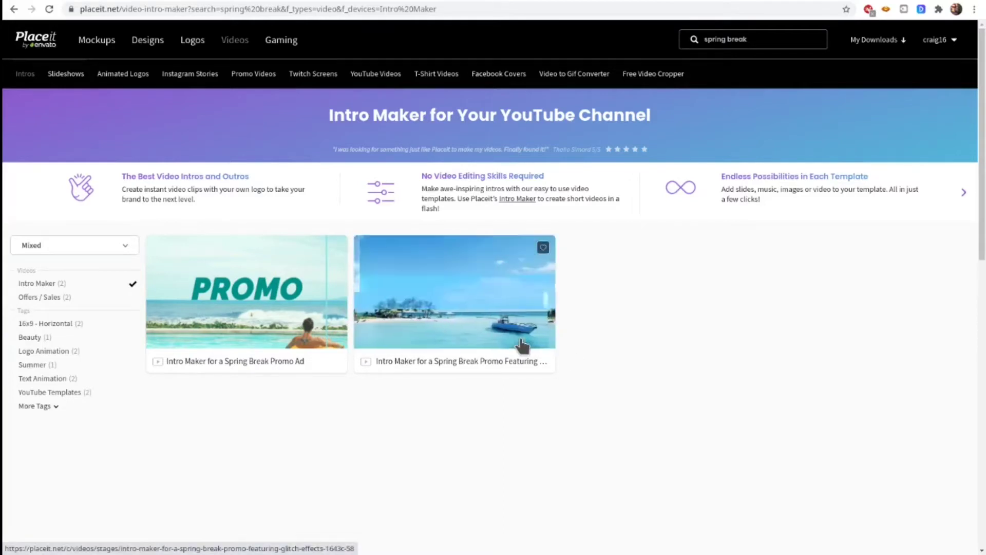
click(468, 316)
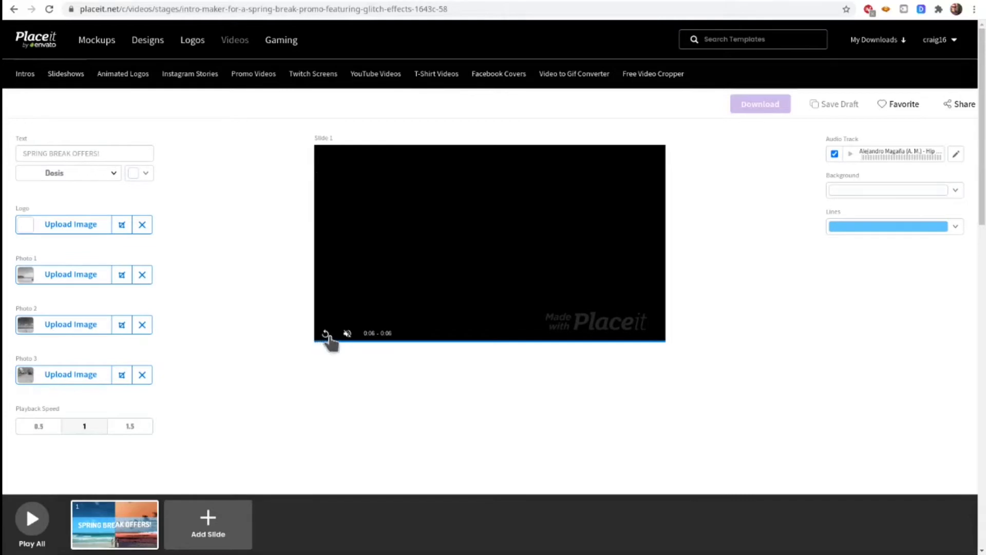
- Replay the template's video preview and listen to its audio track
click(325, 334)
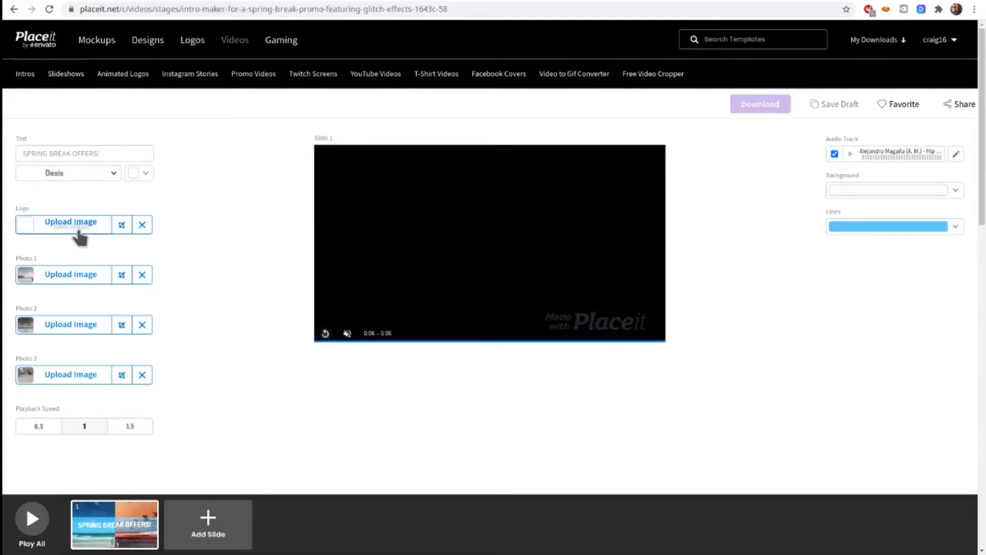
click(325, 333)
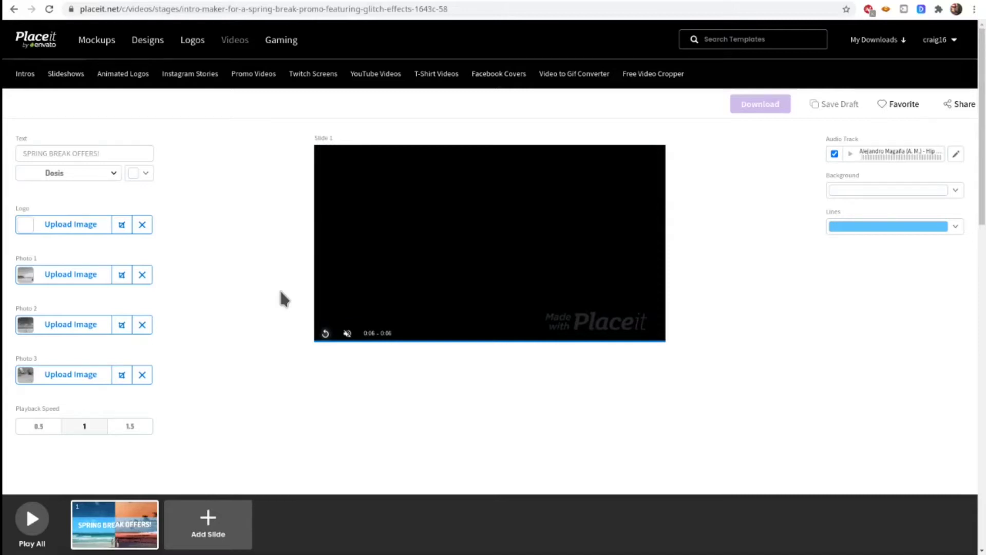
click(326, 334)
click(851, 155)
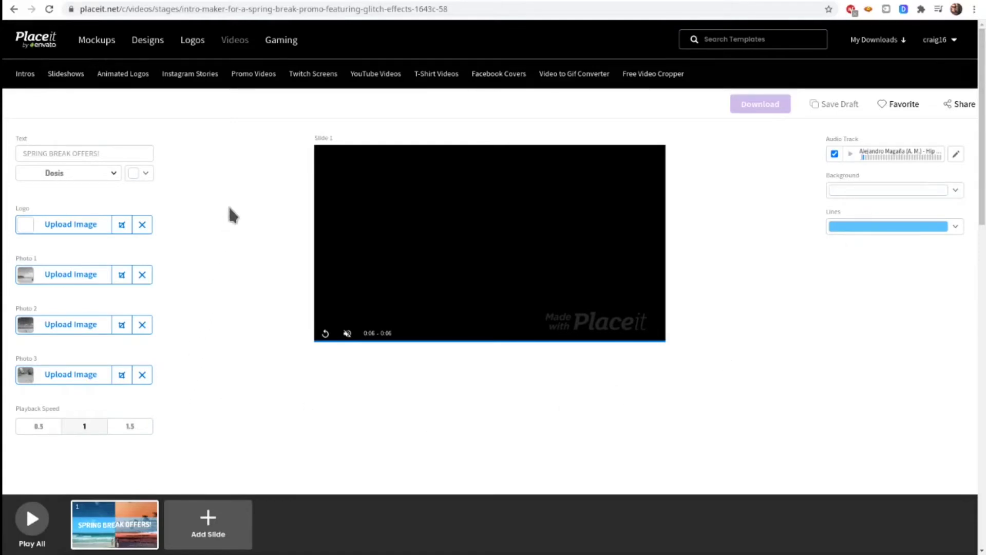
- Upload the mountain lake photo as Photo 1, enlarge it to fill the frame, shift it up to show more water, and crop it
click(82, 276)
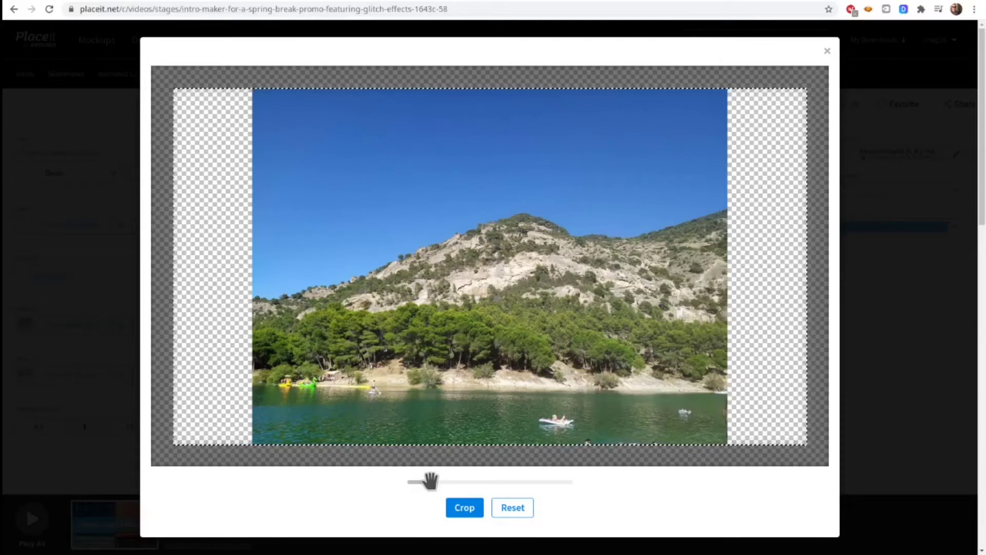
drag(431, 481, 445, 481)
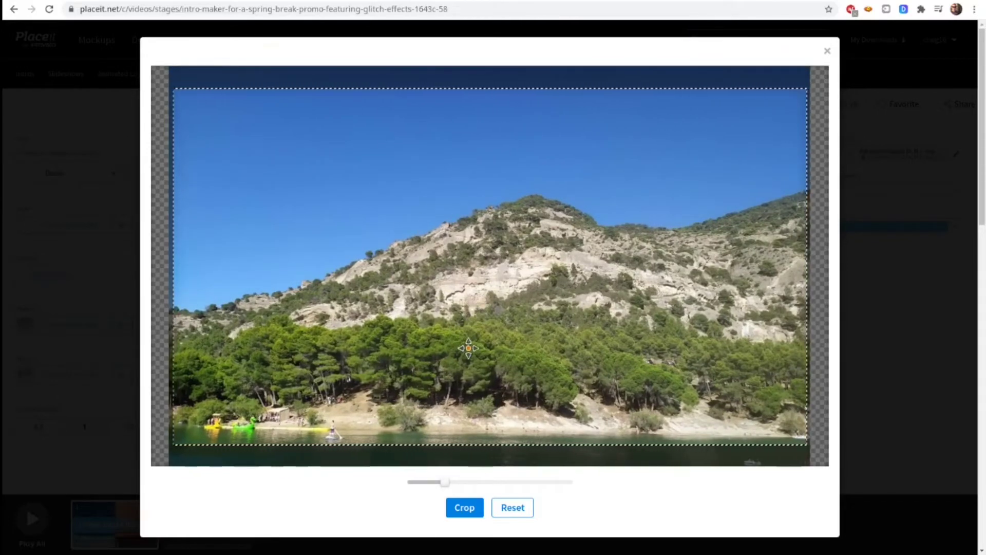
drag(470, 360, 461, 261)
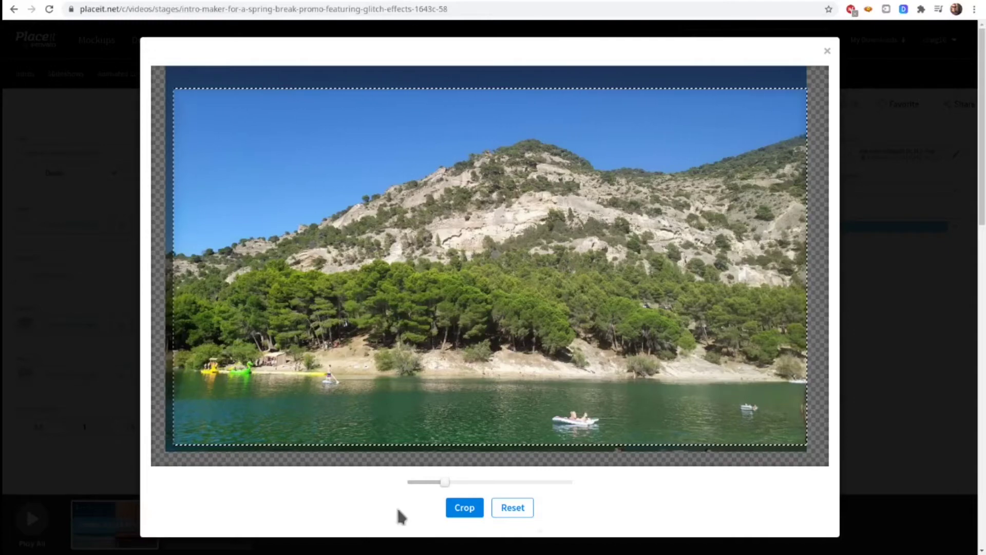
click(455, 509)
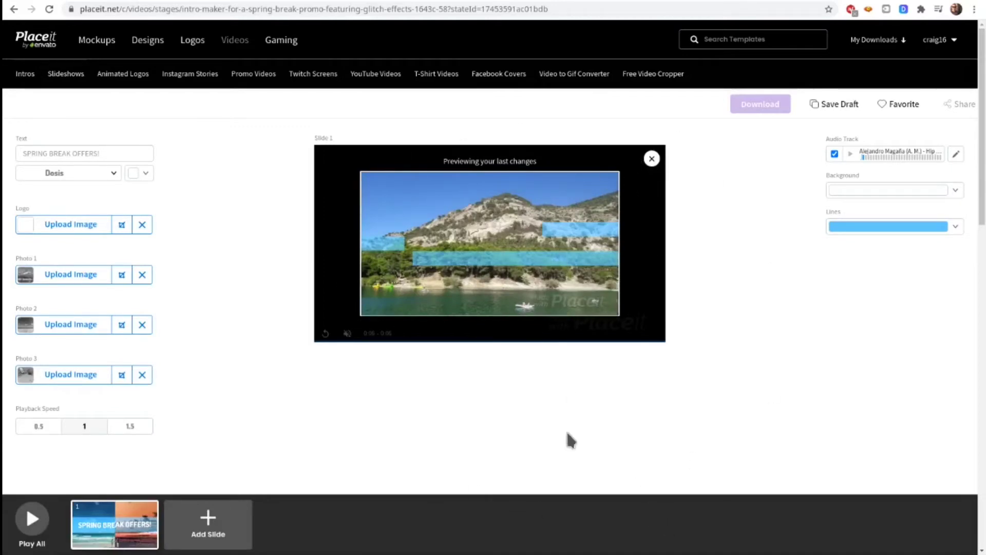
- Upload the blue tent photo as Photo 2 at its default crop and the night campsite photo as Photo 3, enlarged and shifted down to fill the frame
click(79, 321)
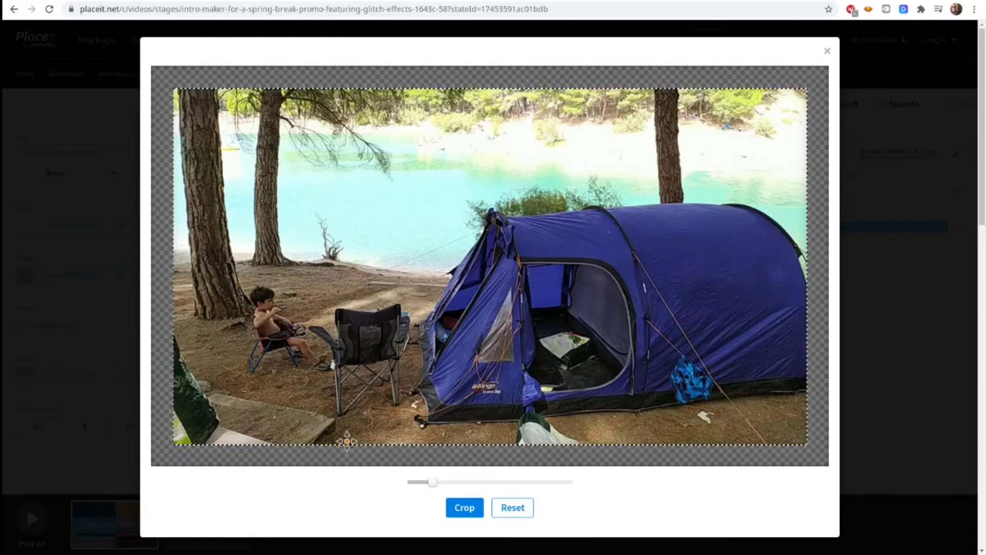
click(468, 509)
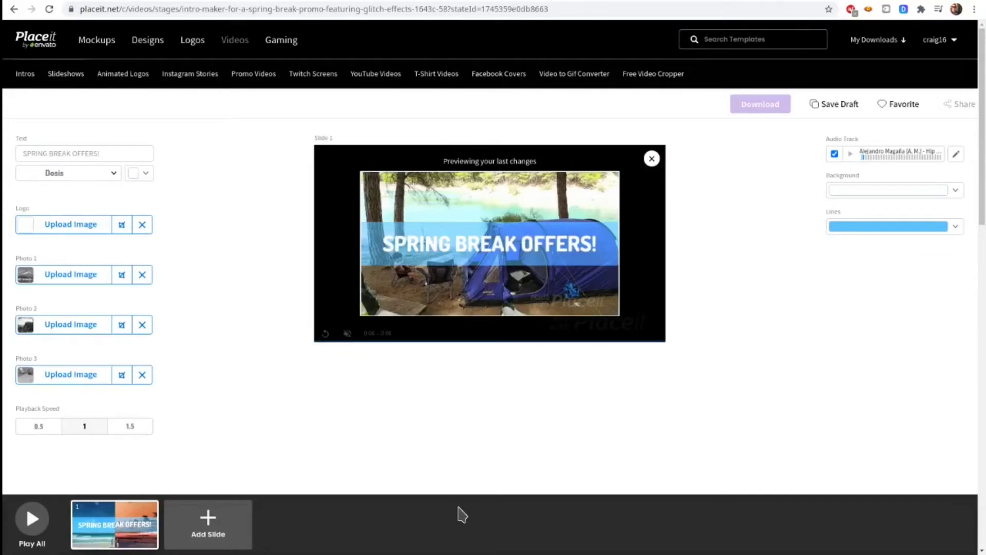
click(80, 375)
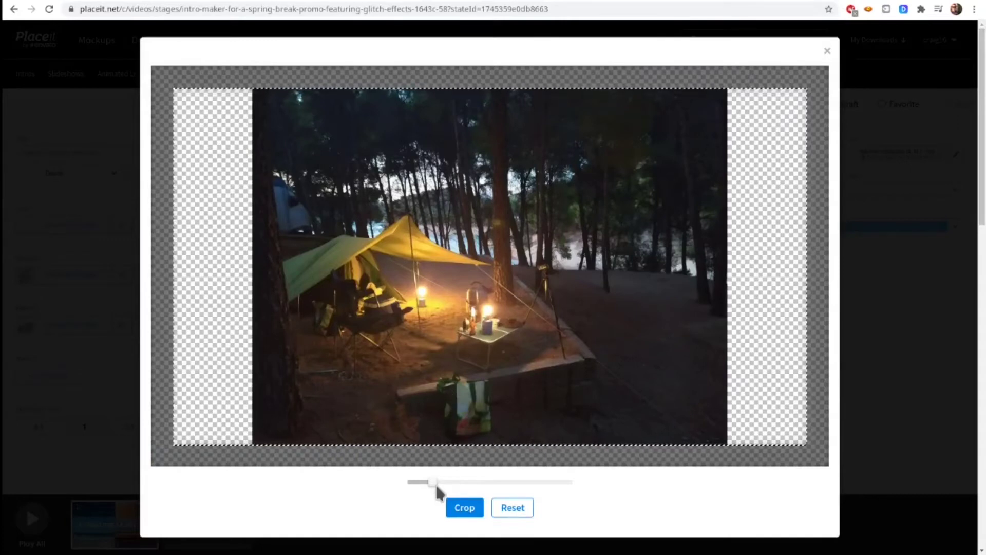
drag(433, 484, 444, 492)
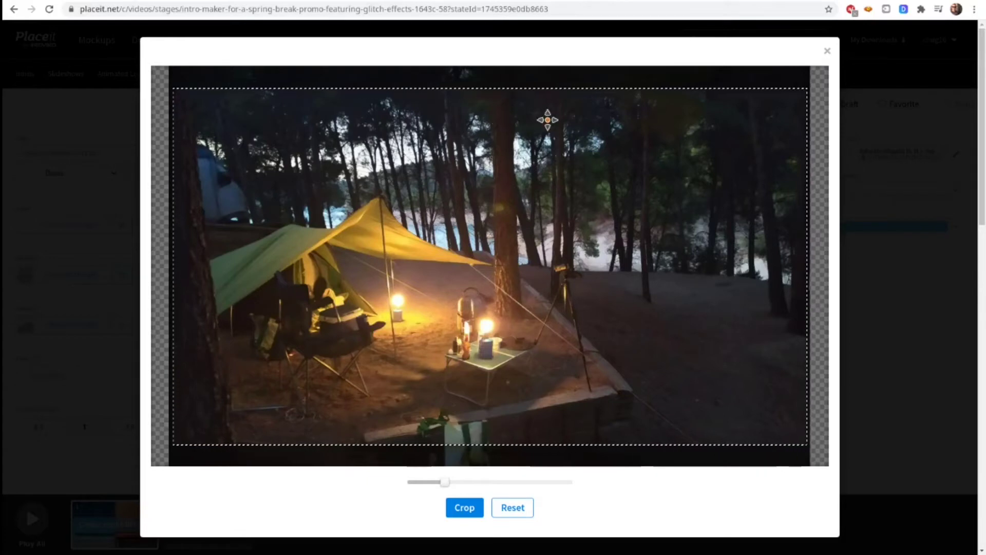
drag(506, 164, 509, 243)
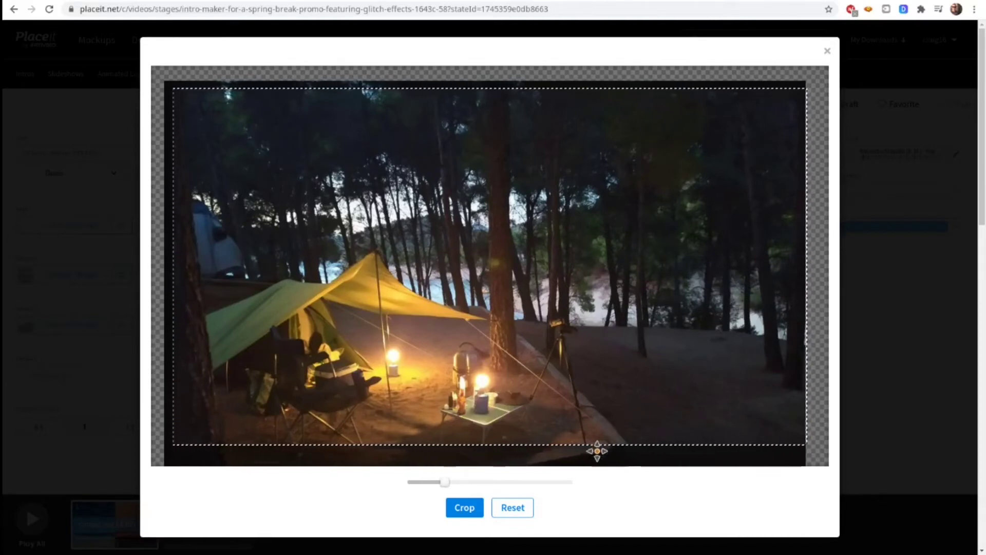
click(465, 507)
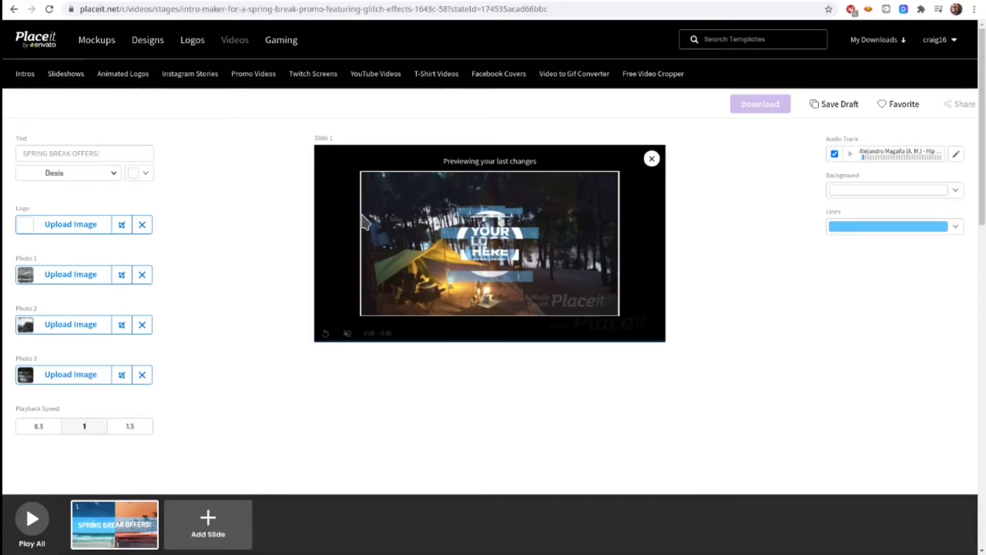
- Upload the Camping Shack image as the logo, enlarge it slightly within the frame, and apply the crop
click(71, 226)
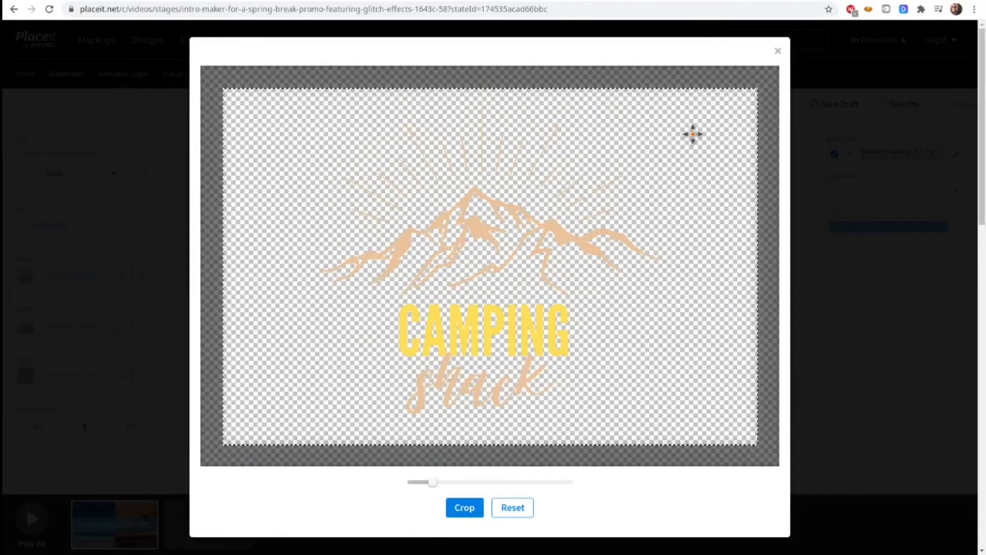
drag(433, 483, 435, 483)
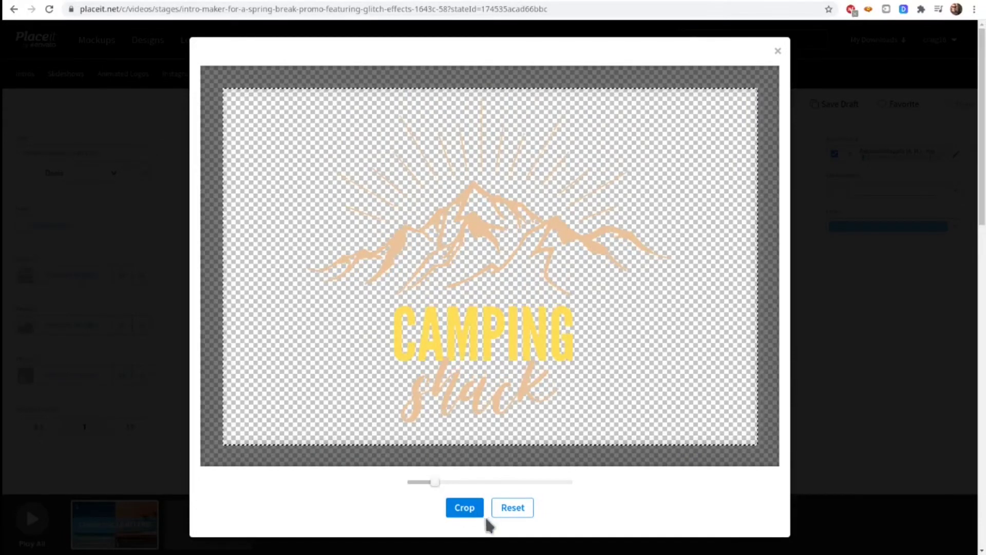
click(464, 508)
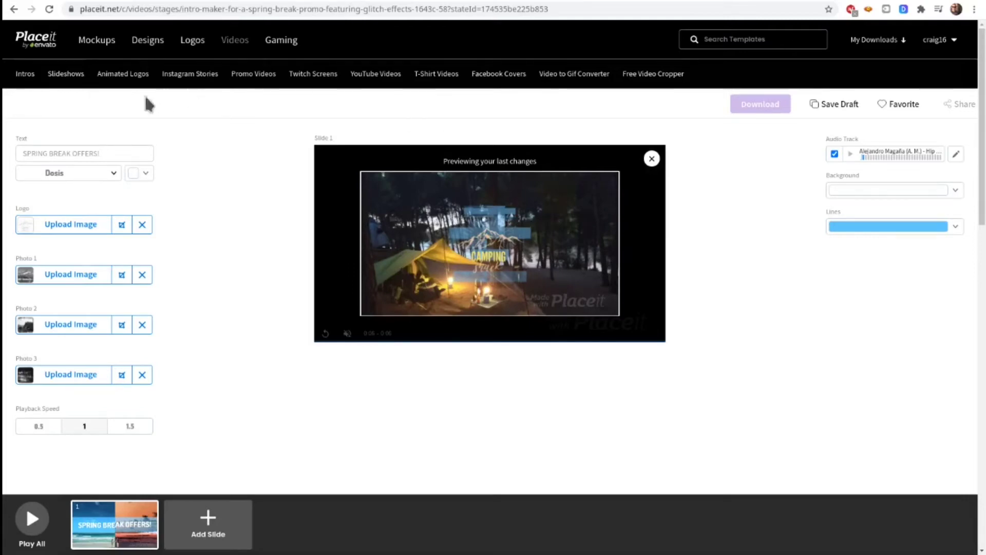
- Replace the slide text with "CAMPING & COOKING" and set its font to Baloo Chettan
click(74, 149)
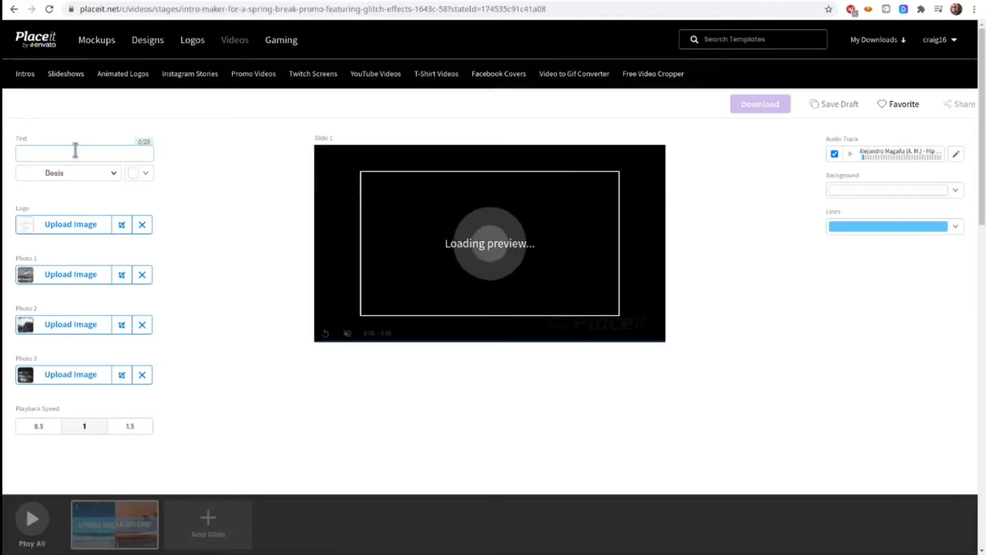
text(CAMPING & COOKING)
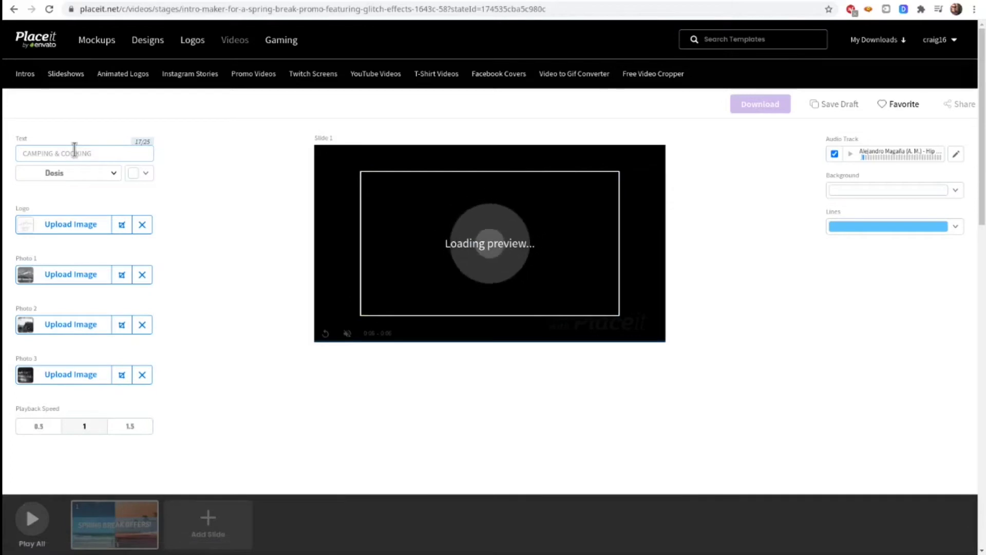
click(114, 174)
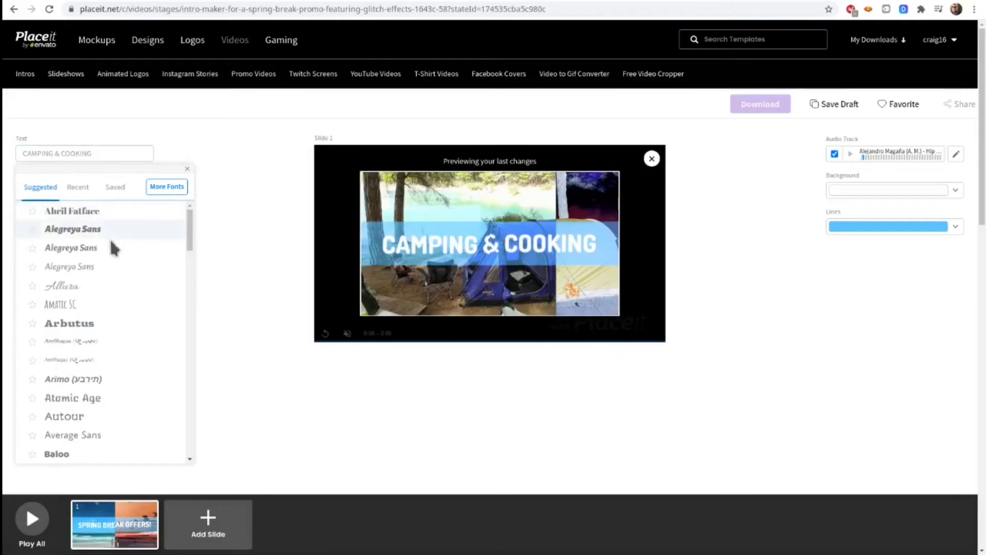
scroll(99, 259, down, 2)
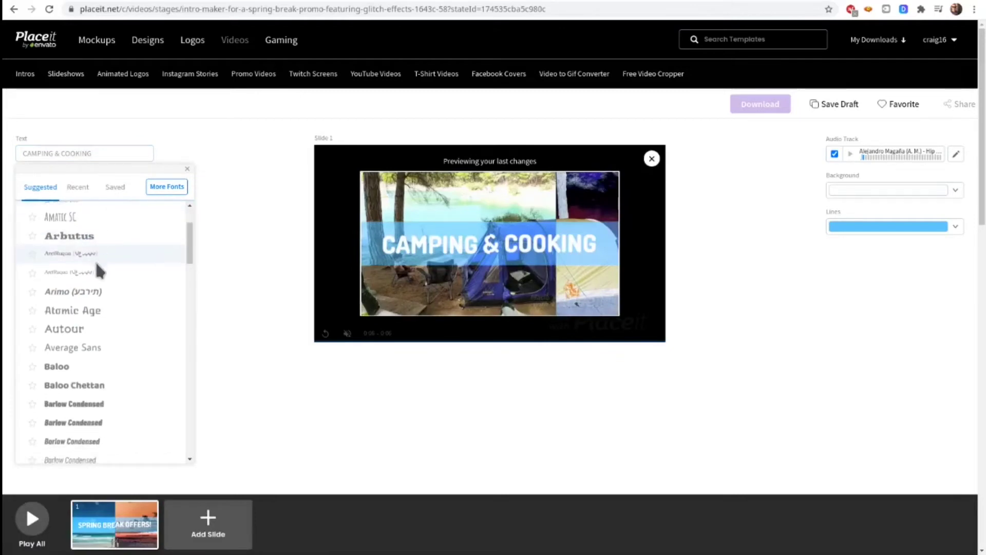
click(84, 386)
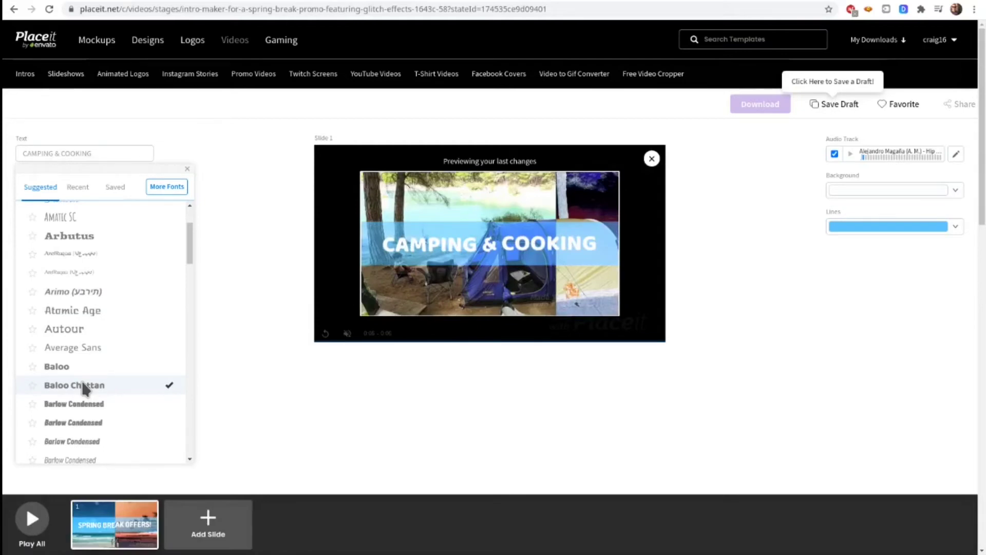
click(262, 404)
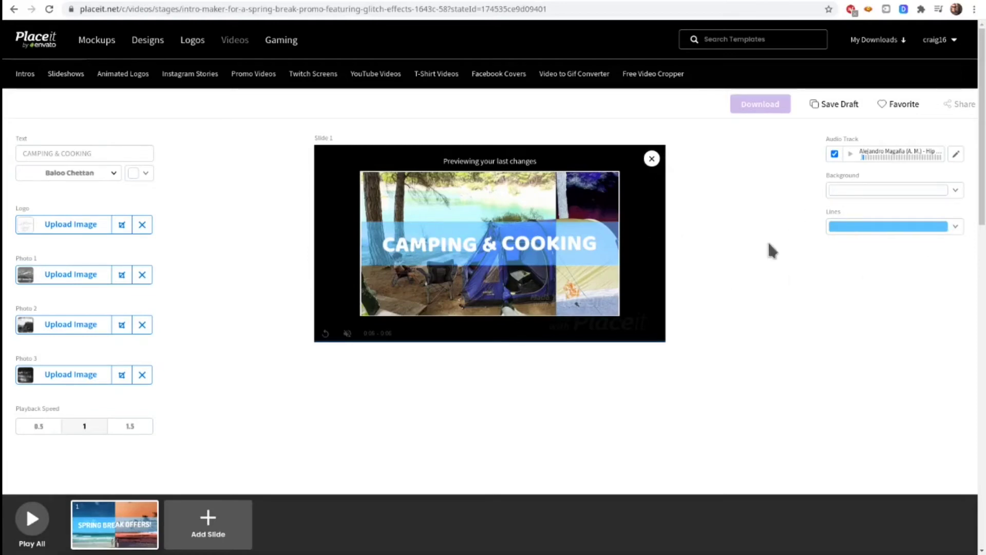
- Change the colour of the slide's lines to a dark teal green
click(949, 226)
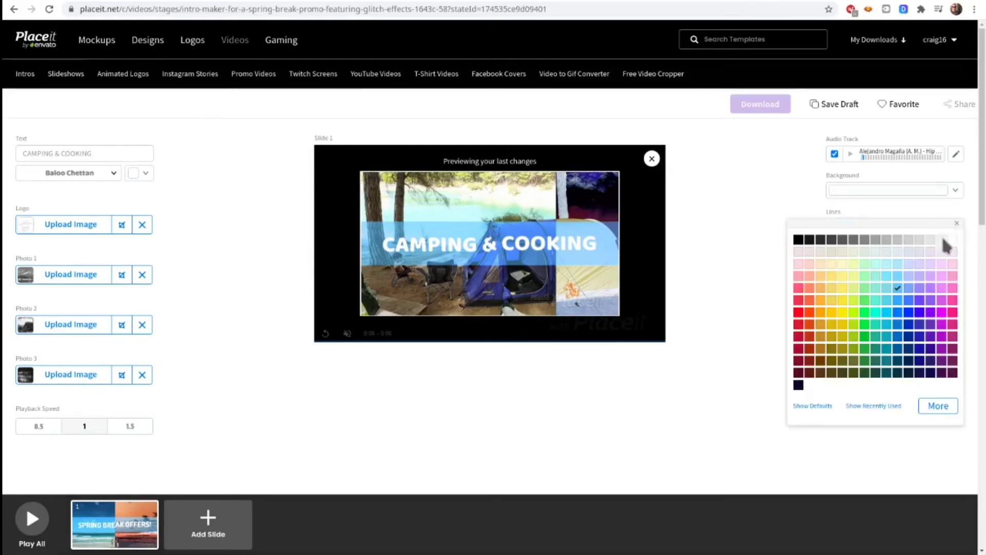
click(876, 360)
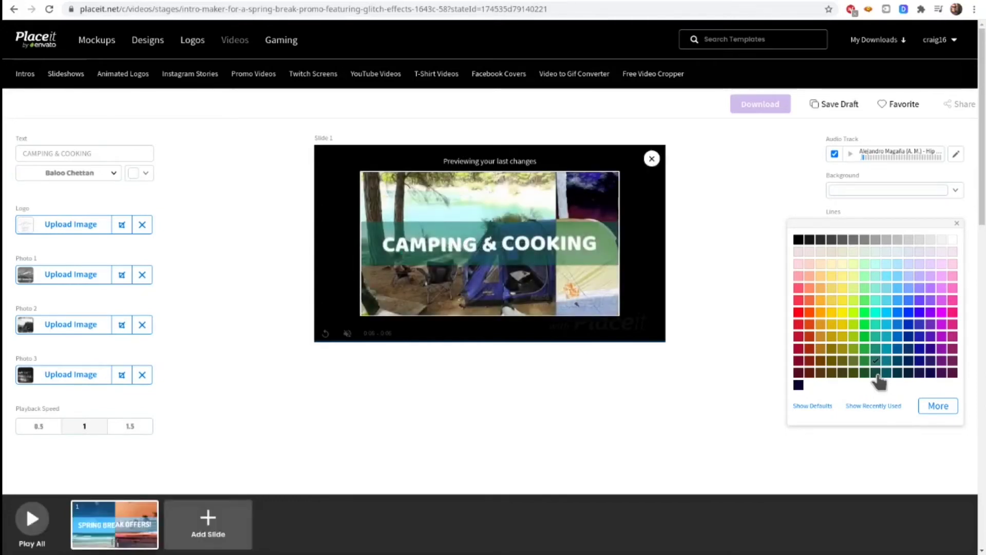
- Close the line colour palette, play the complete video preview several times, and exit the preview
click(722, 409)
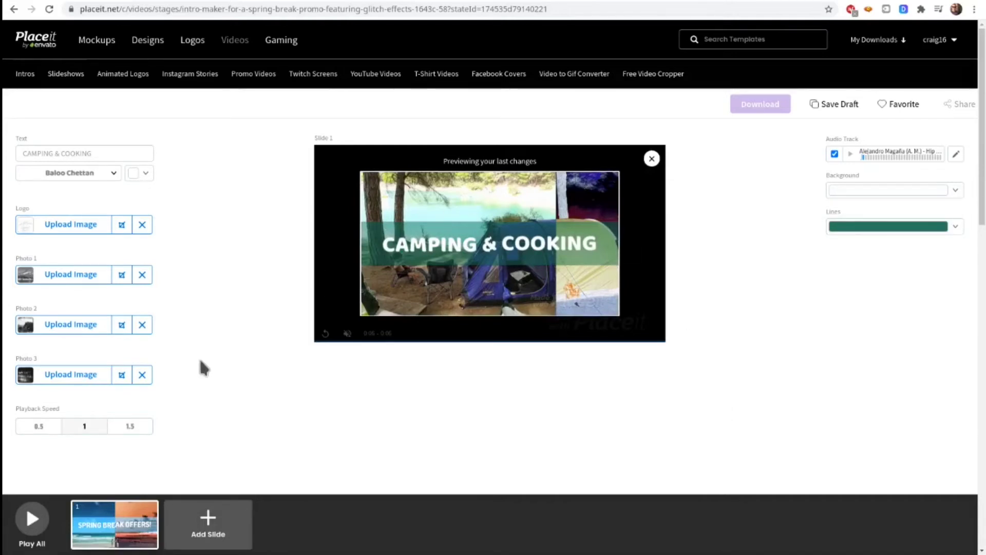
click(33, 527)
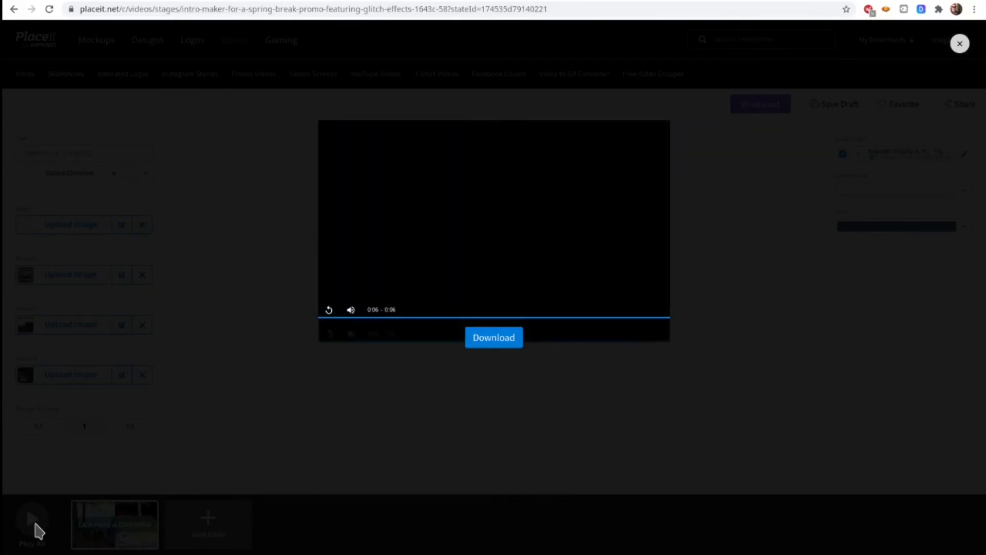
click(329, 310)
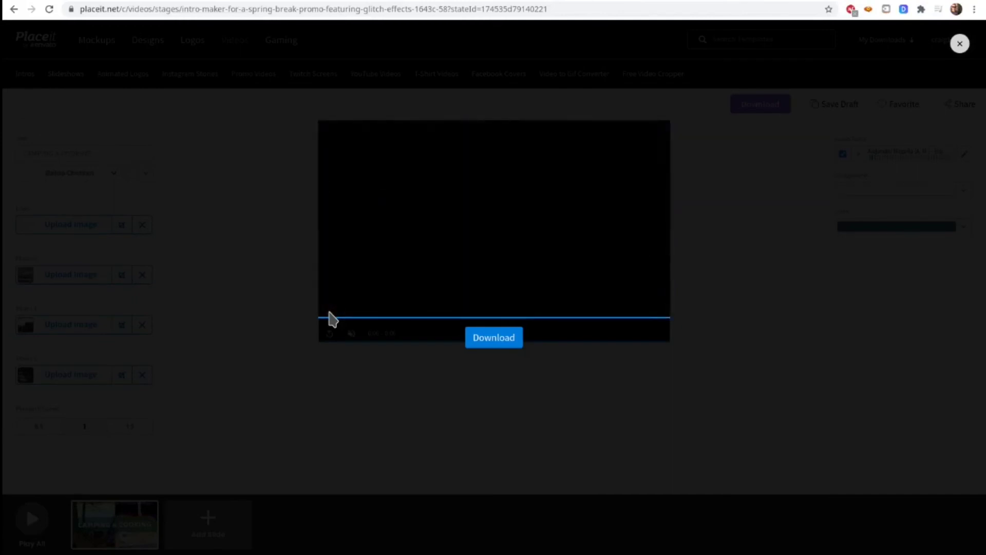
click(329, 309)
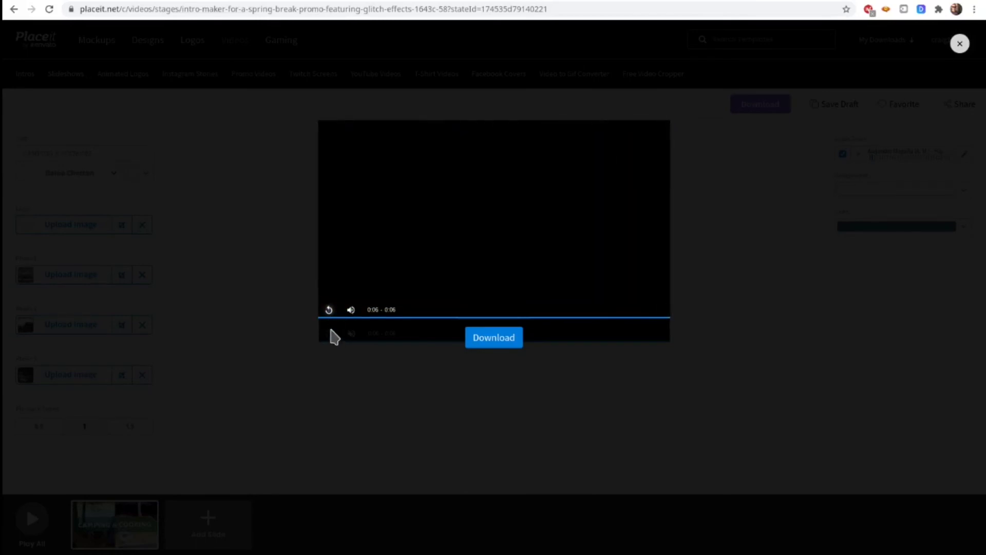
click(325, 316)
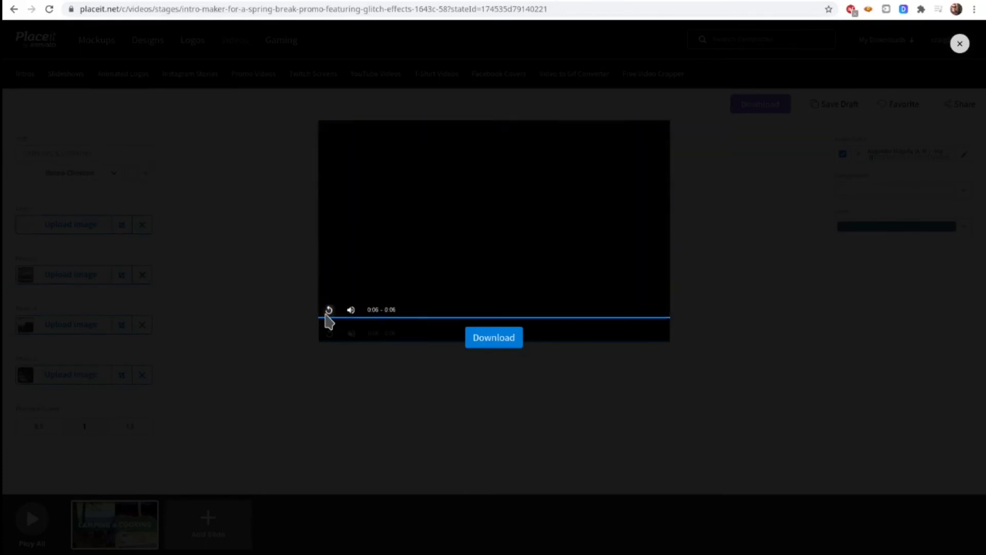
click(960, 44)
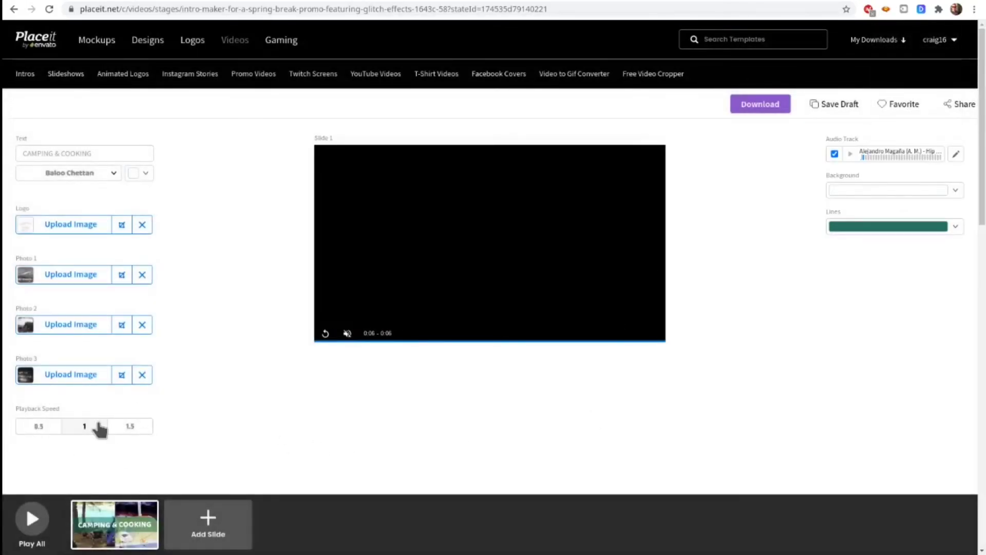
- Set the playback speed to 0.5 and preview the complete video at that speed
click(35, 426)
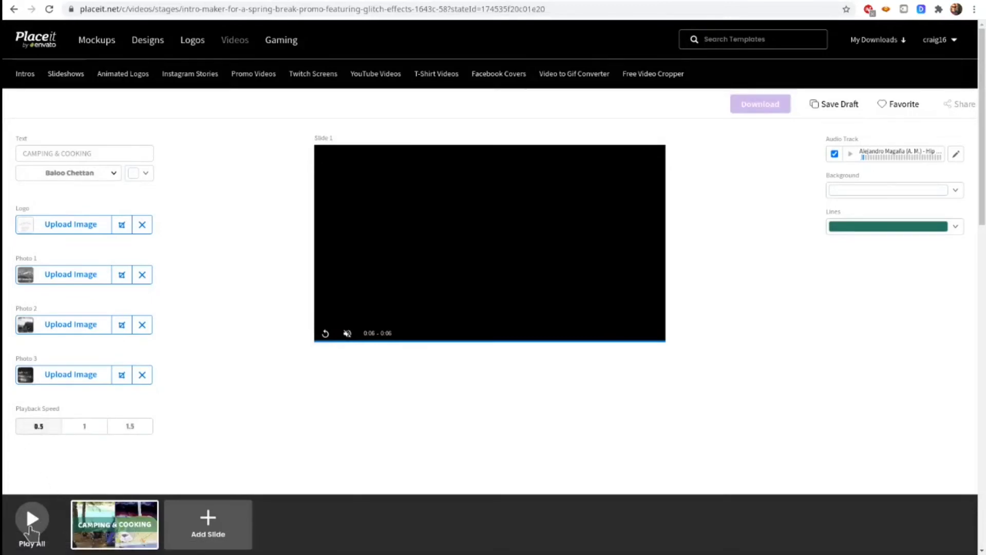
click(30, 521)
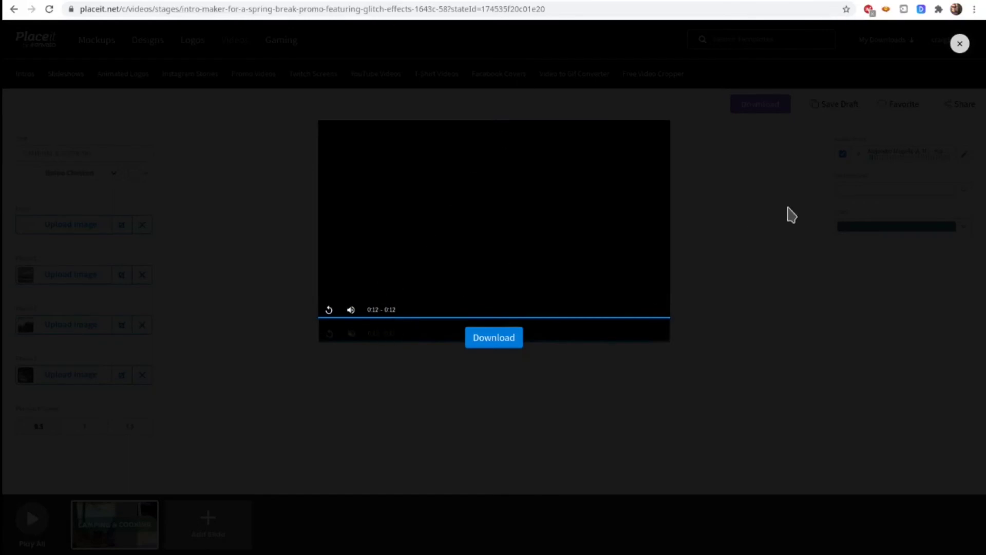
click(959, 44)
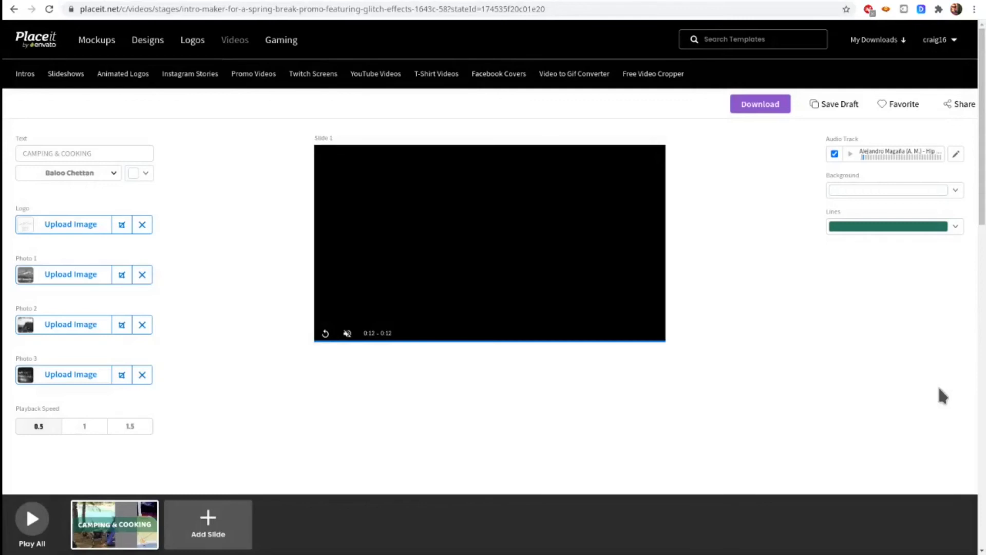
- Open the audio library for the video's soundtrack and filter the tracks by the Children tag
click(956, 155)
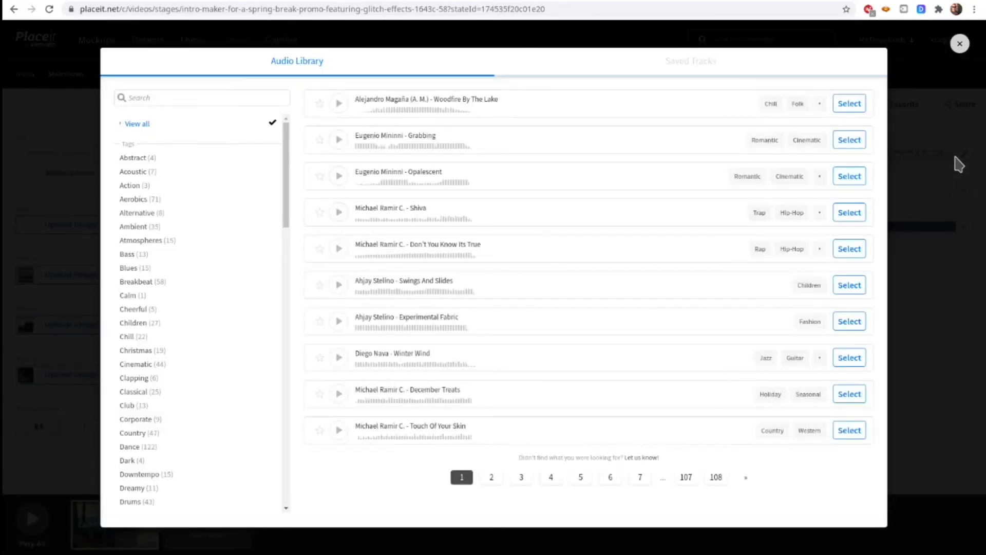
scroll(200, 319, down, 5)
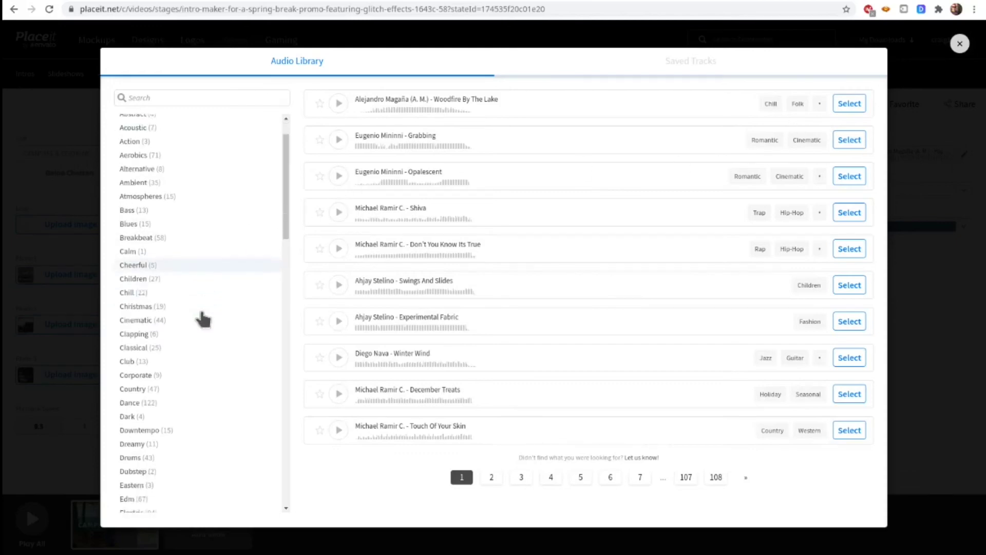
scroll(203, 319, down, 8)
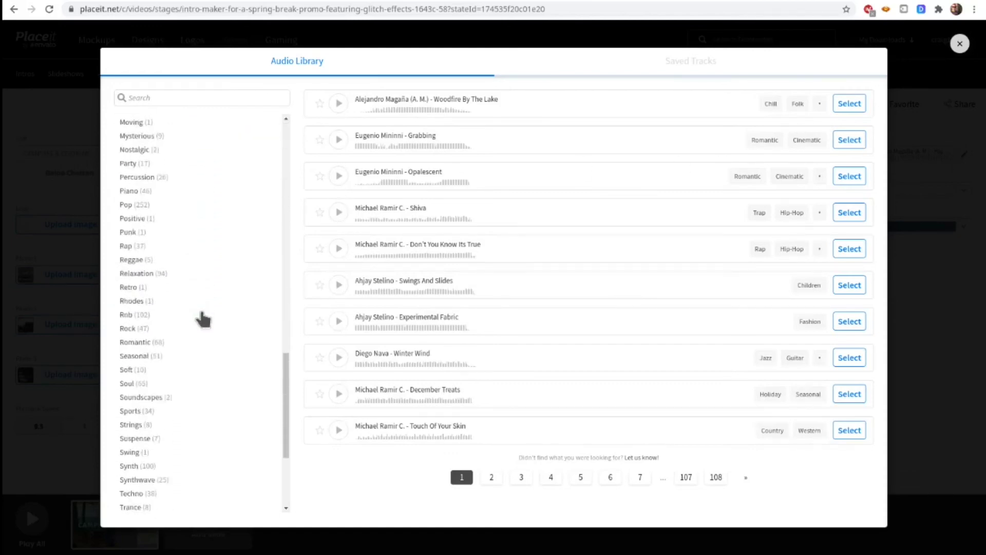
scroll(203, 319, up, 13)
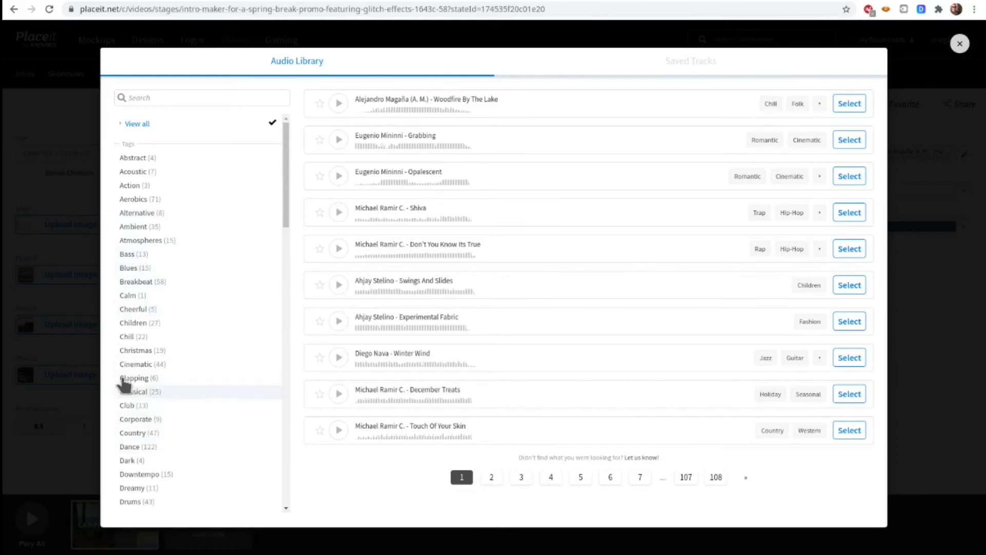
click(145, 325)
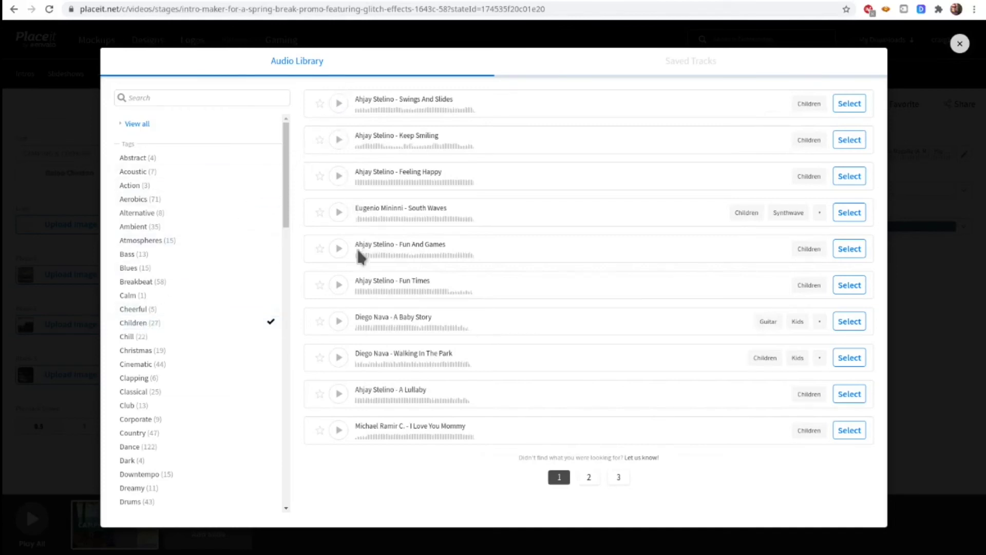
- Audition "Swings And Slides" before setting it as the video's audio track, and play the complete video preview
click(338, 103)
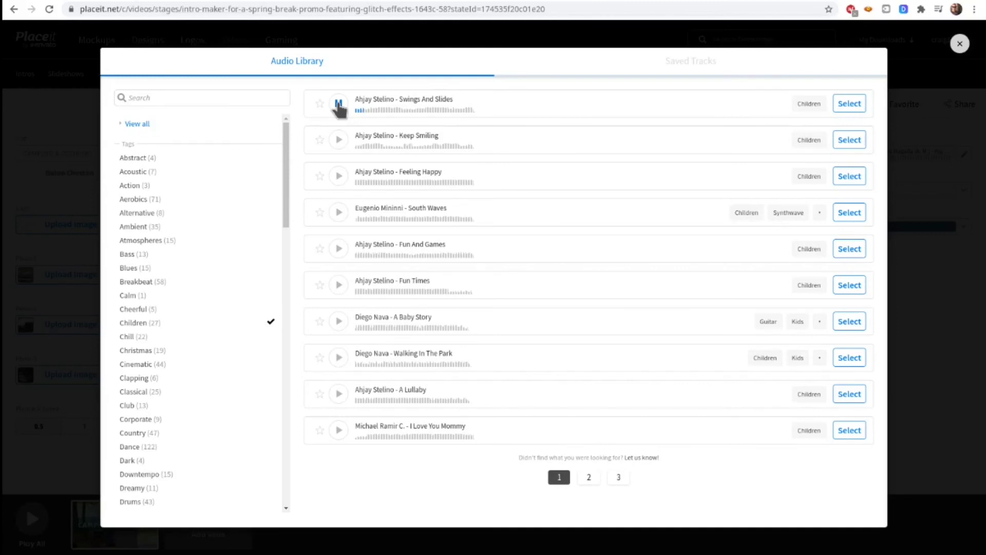
click(338, 104)
click(338, 104)
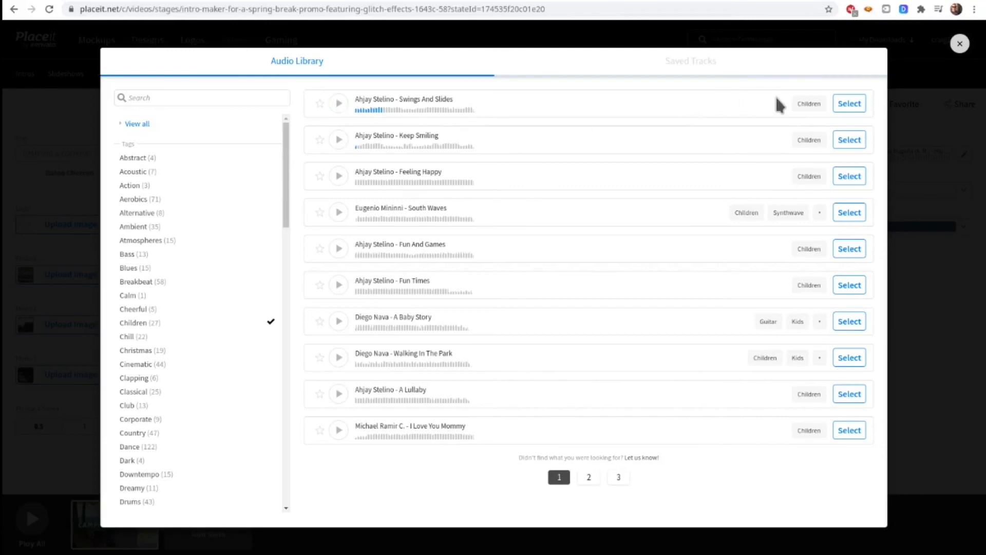
click(851, 104)
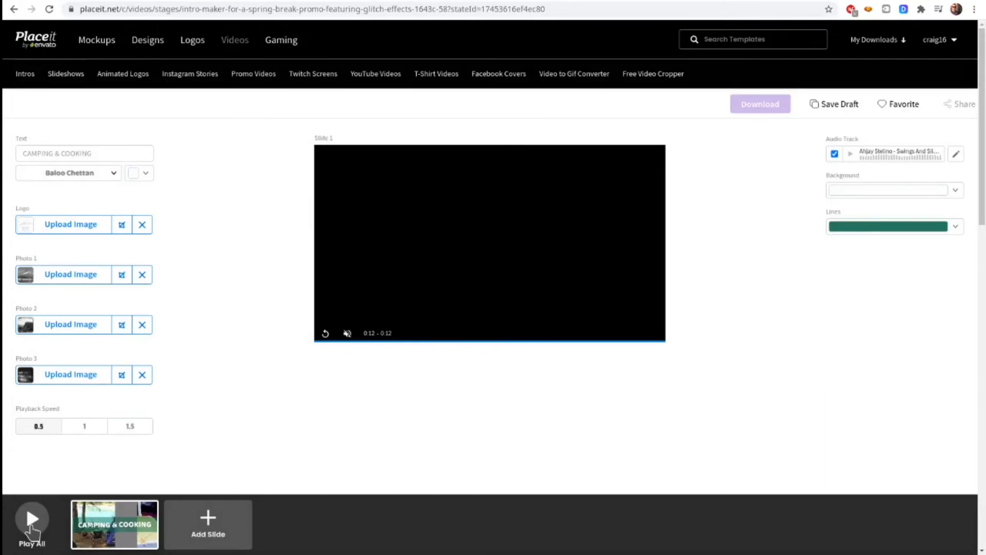
click(30, 526)
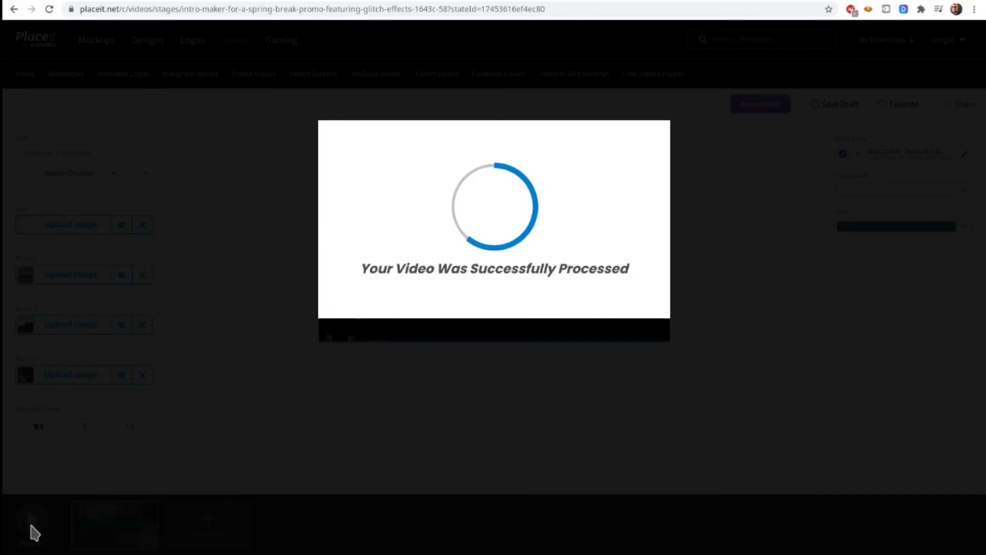